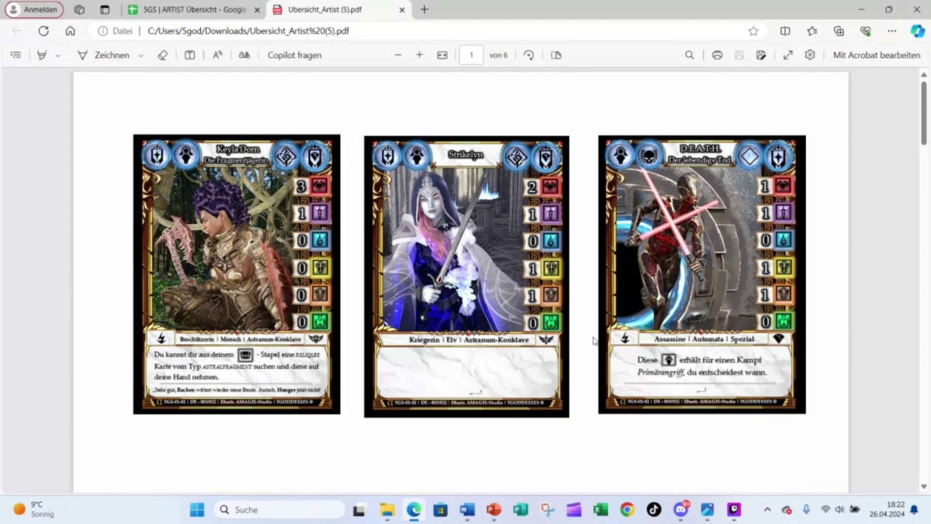
# - Look through the ARTIST card designs on all six pages of the Ubersicht_Artist PDF
pyautogui.scroll(-3, 584, 305)
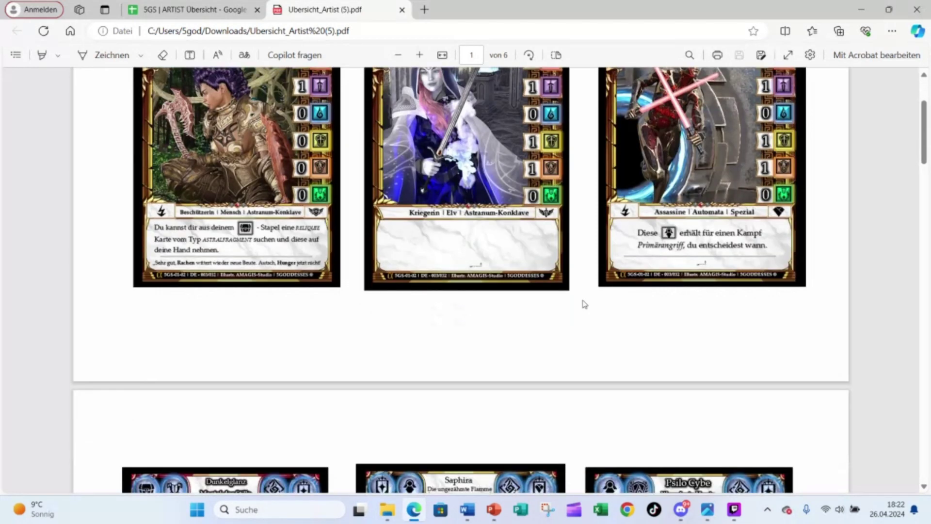
pyautogui.scroll(2, 584, 304)
pyautogui.scroll(2, 598, 306)
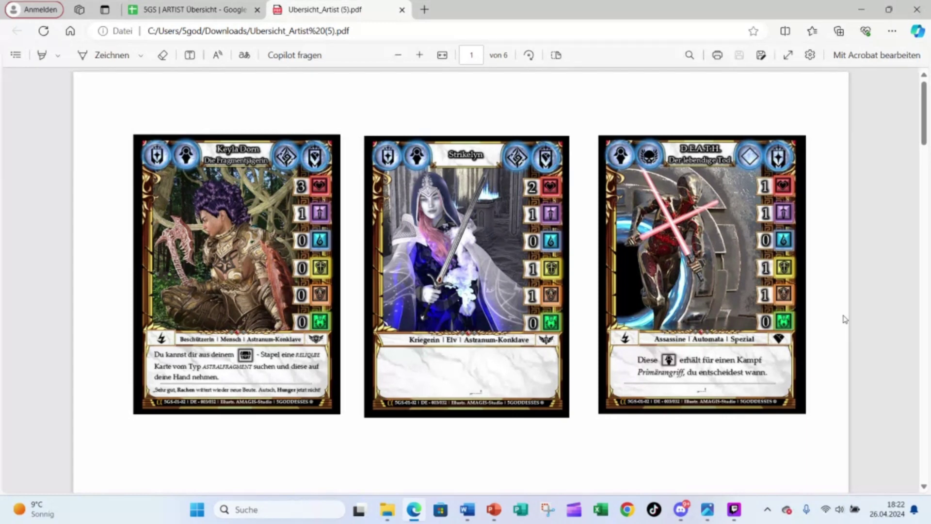
pyautogui.scroll(-8, 708, 231)
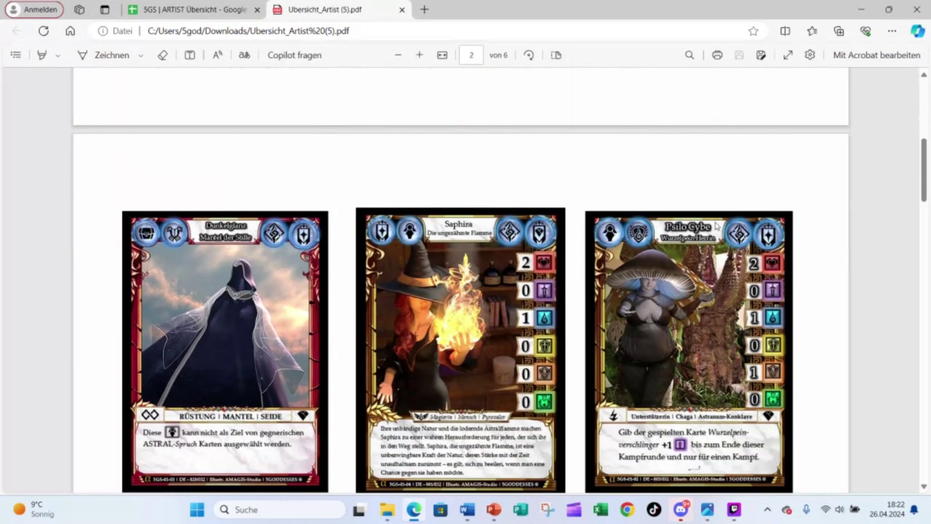
pyautogui.scroll(-8, 716, 226)
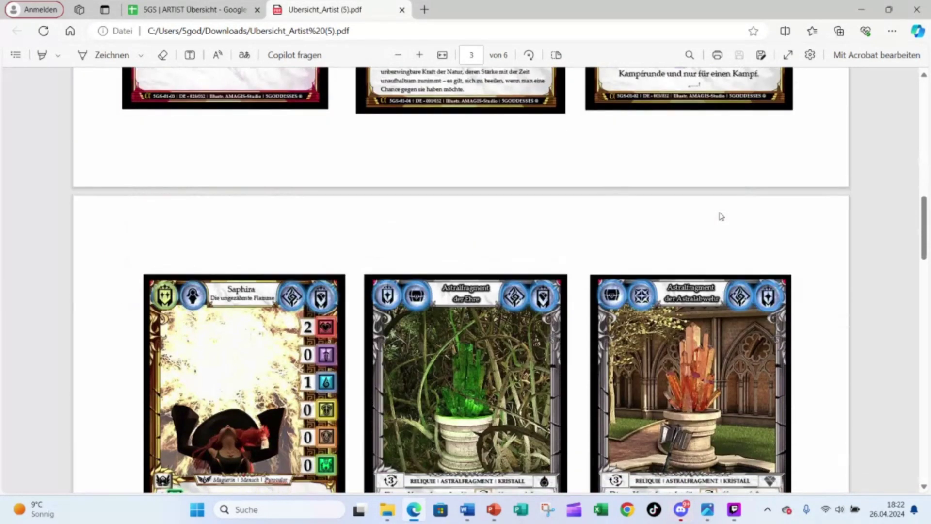
pyautogui.scroll(-5, 721, 216)
pyautogui.scroll(3, 504, 194)
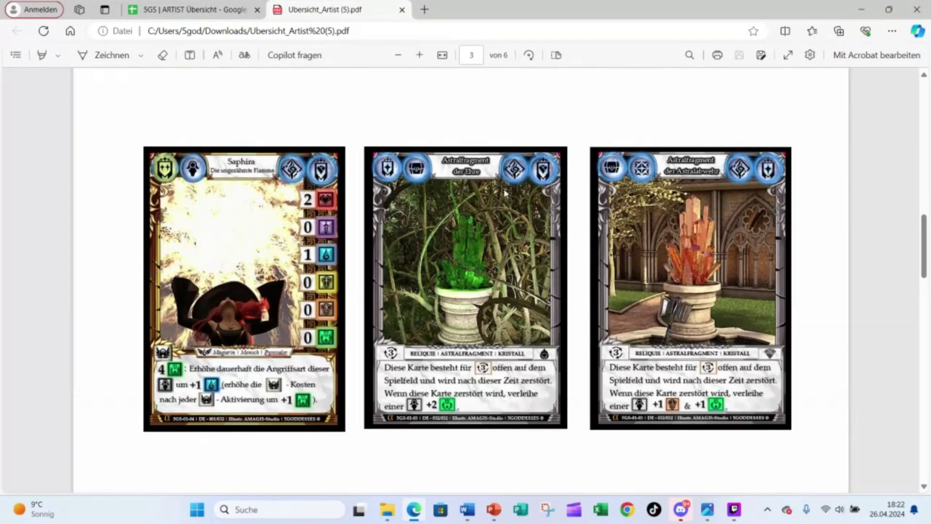
pyautogui.scroll(-2, 451, 309)
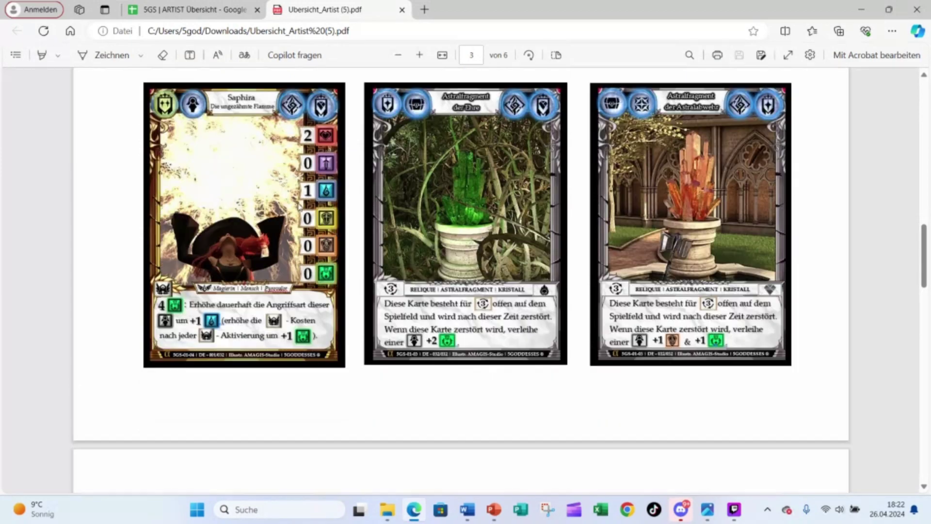
pyautogui.scroll(-5, 309, 254)
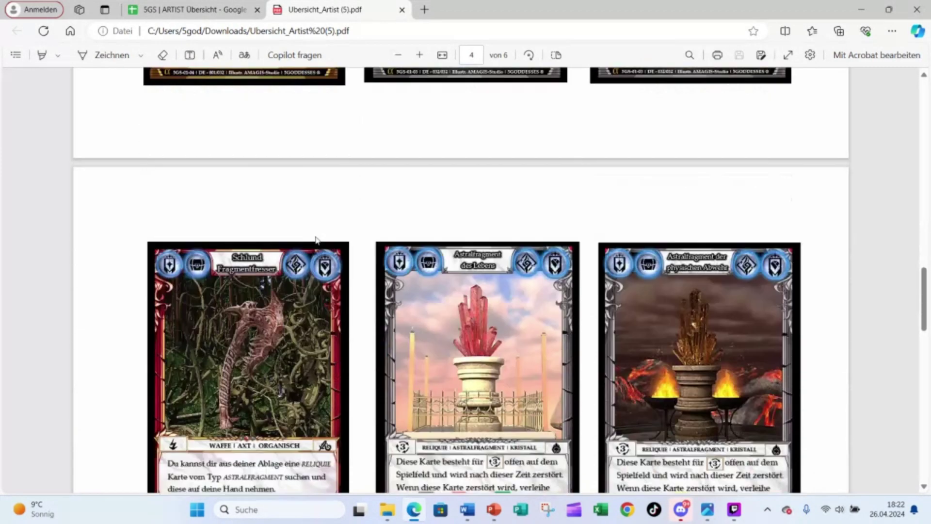
pyautogui.scroll(-15, 315, 239)
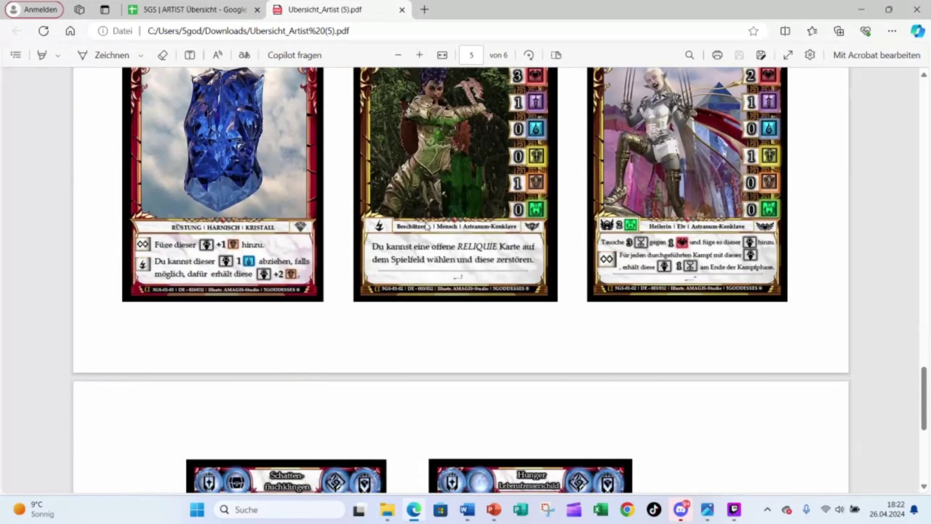
pyautogui.scroll(-6, 426, 227)
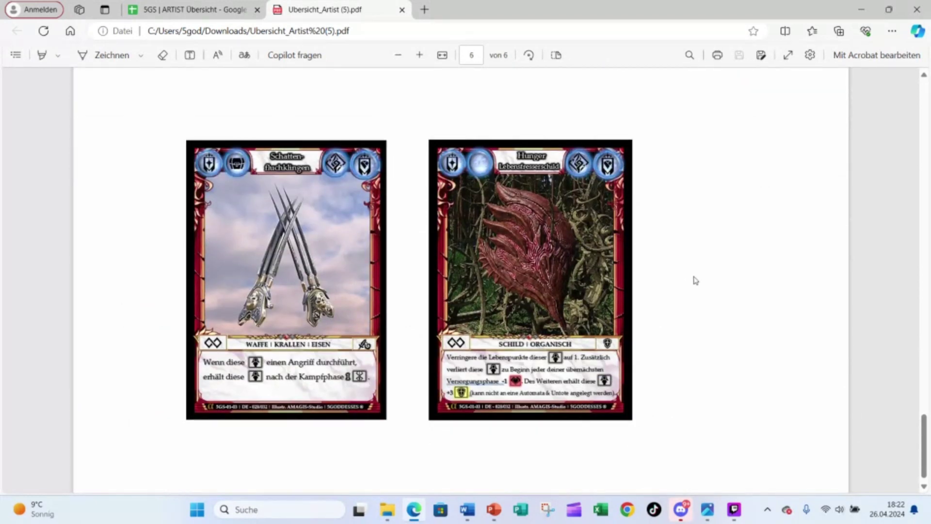
# - Switch to Discord and read the news-infos-ankündigungen post that links the 5GS ARTIST Übersicht spreadsheet
pyautogui.click(862, 7)
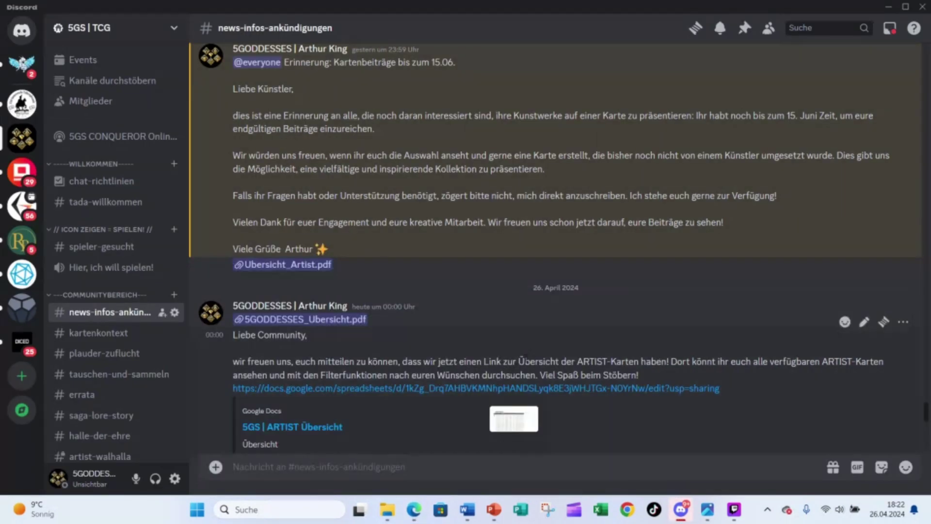
pyautogui.scroll(-3, 533, 328)
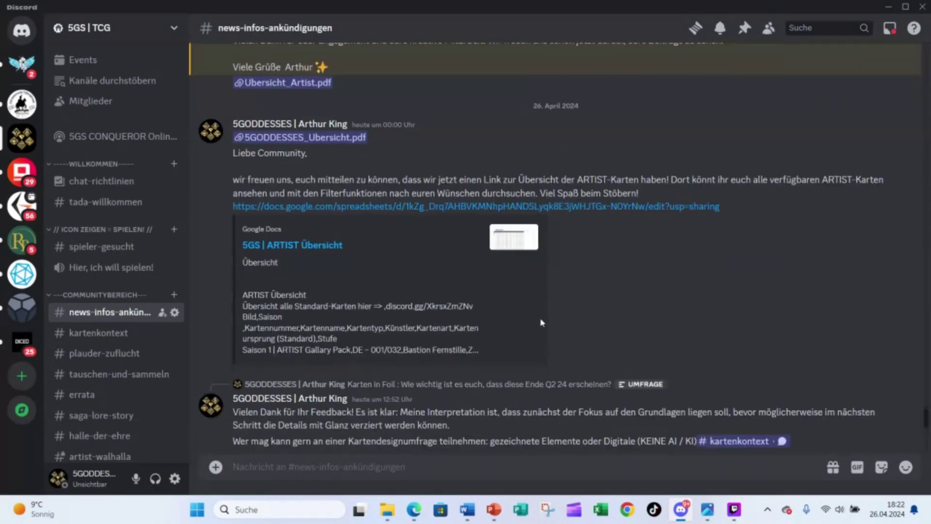
pyautogui.scroll(1, 542, 320)
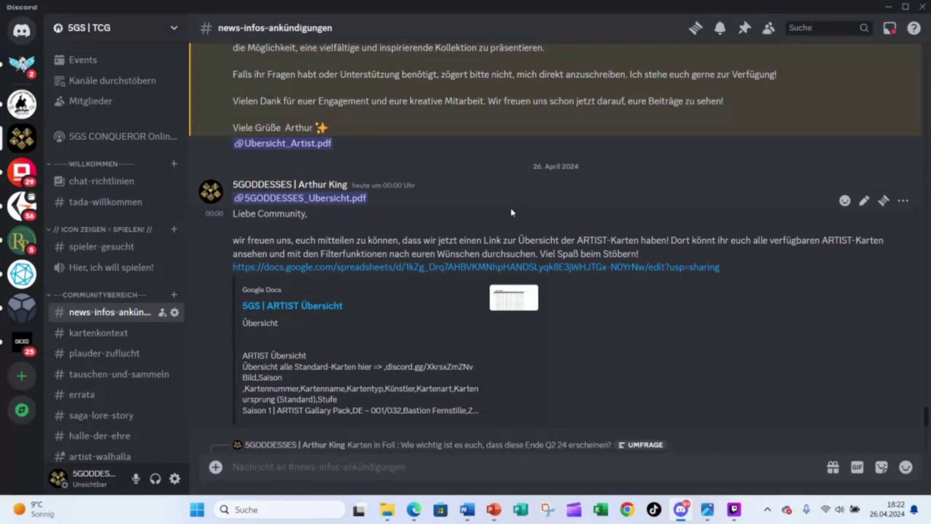
# - Switch to the 5GS ARTIST Übersicht spreadsheet in the browser and review the card list up to its first row
pyautogui.click(419, 512)
pyautogui.click(201, 11)
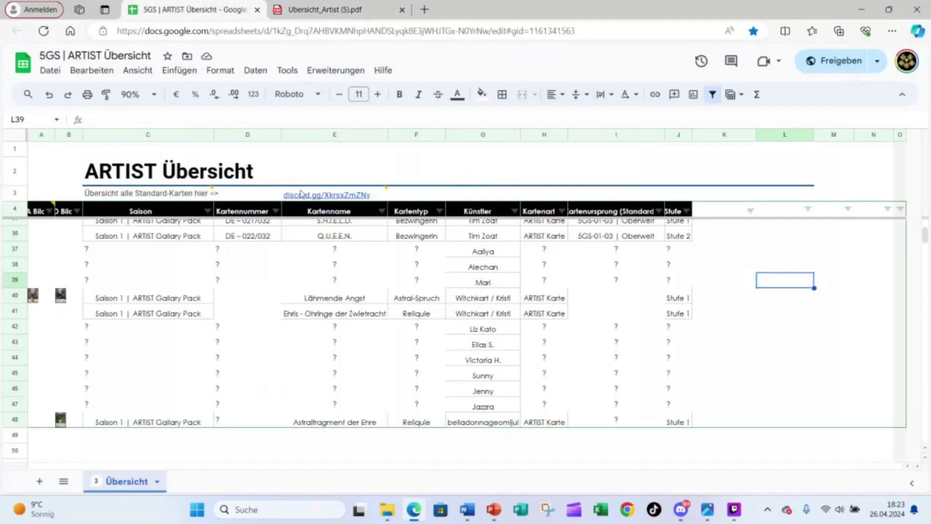
pyautogui.scroll(5, 338, 326)
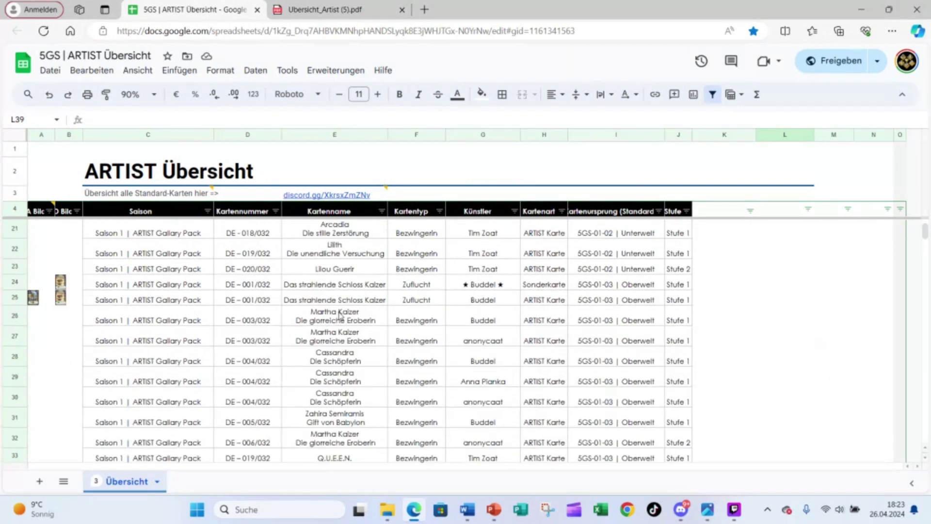
pyautogui.scroll(6, 340, 315)
pyautogui.moveTo(203, 183)
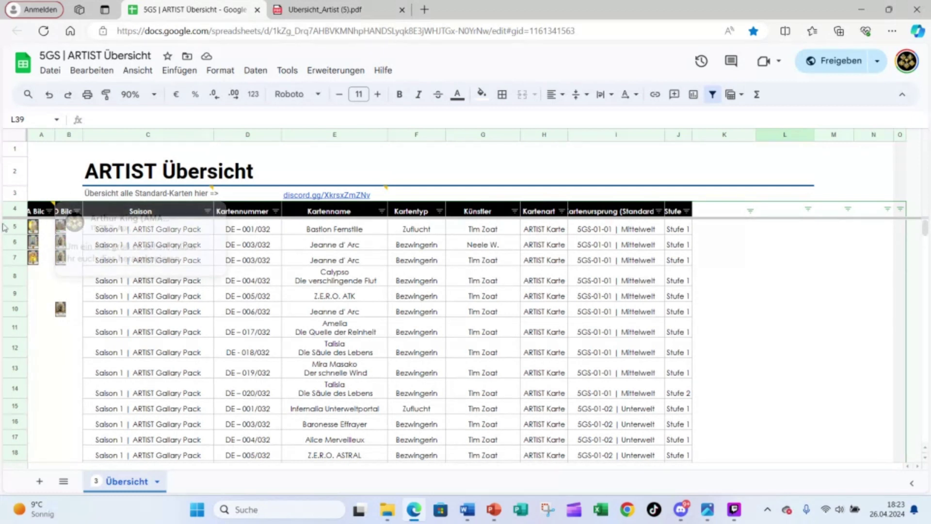
pyautogui.moveTo(135, 210)
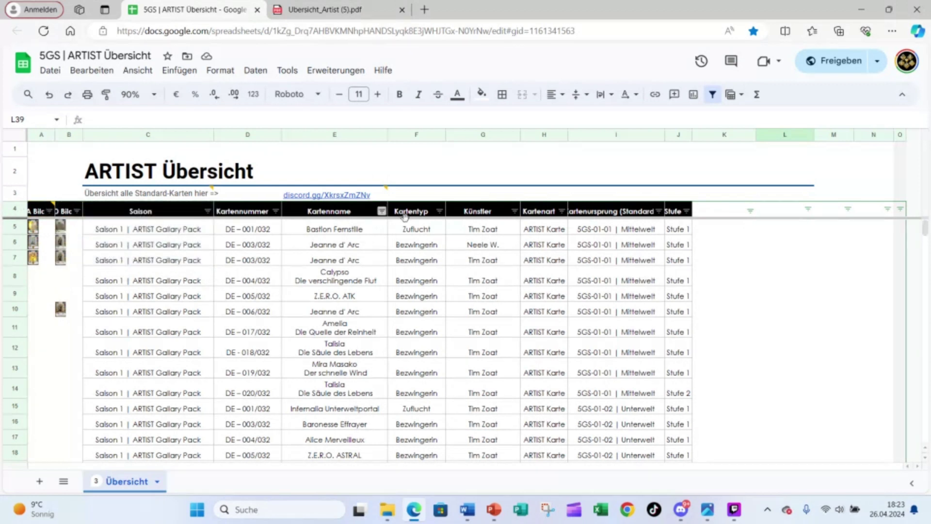
pyautogui.click(440, 212)
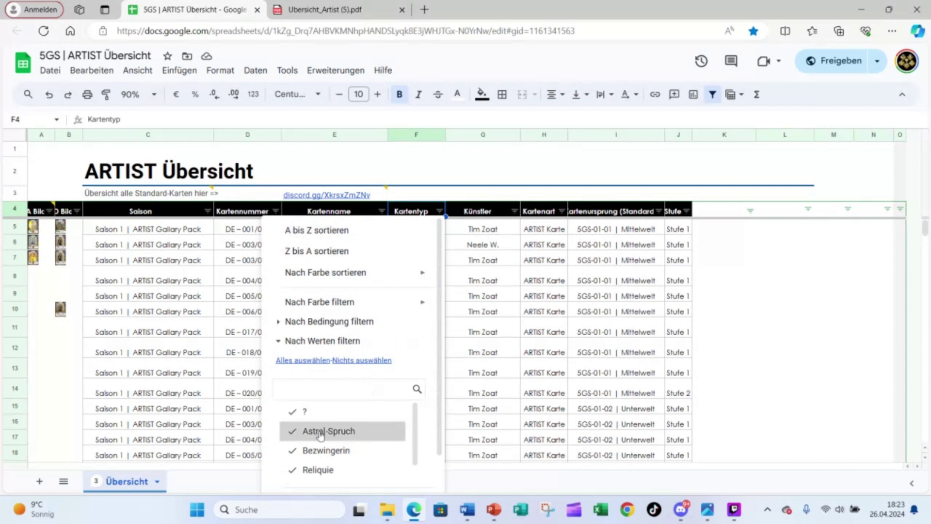
pyautogui.click(294, 411)
pyautogui.scroll(-1, 301, 427)
pyautogui.click(301, 419)
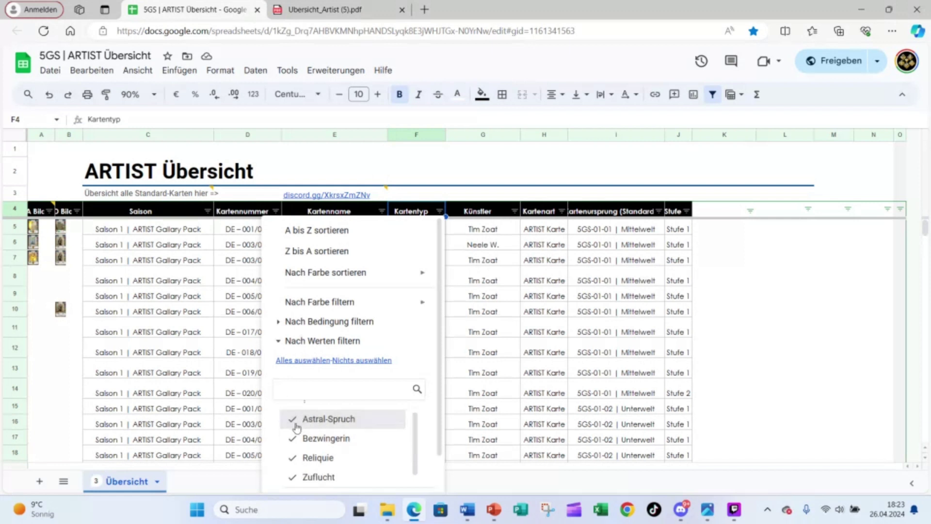
pyautogui.click(291, 438)
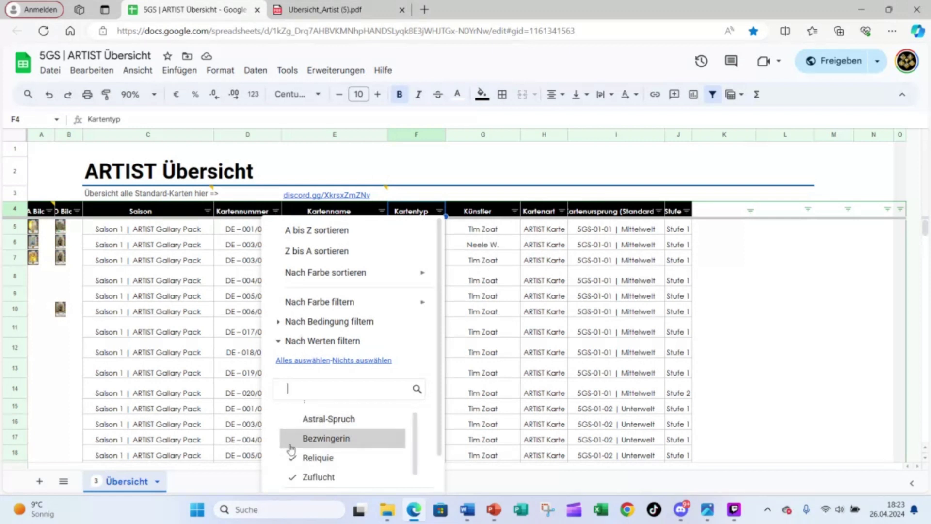
pyautogui.click(293, 477)
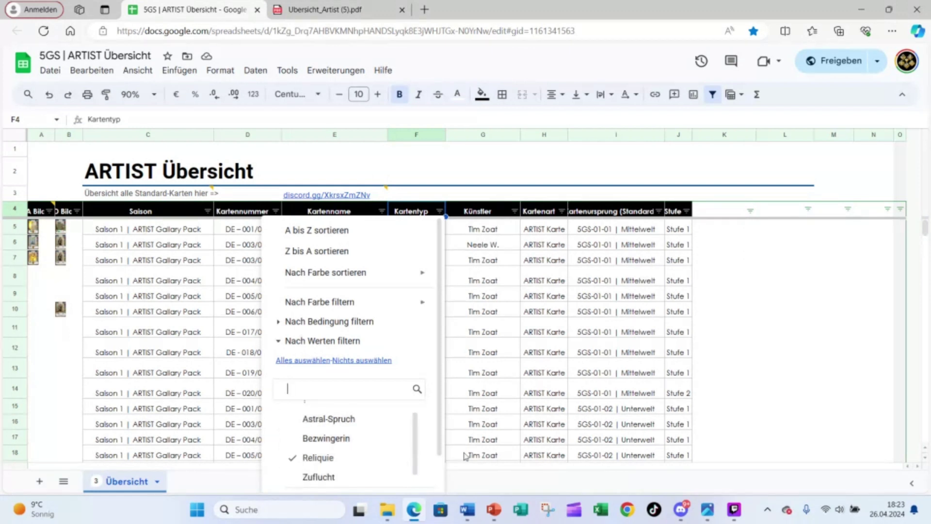
pyautogui.click(780, 396)
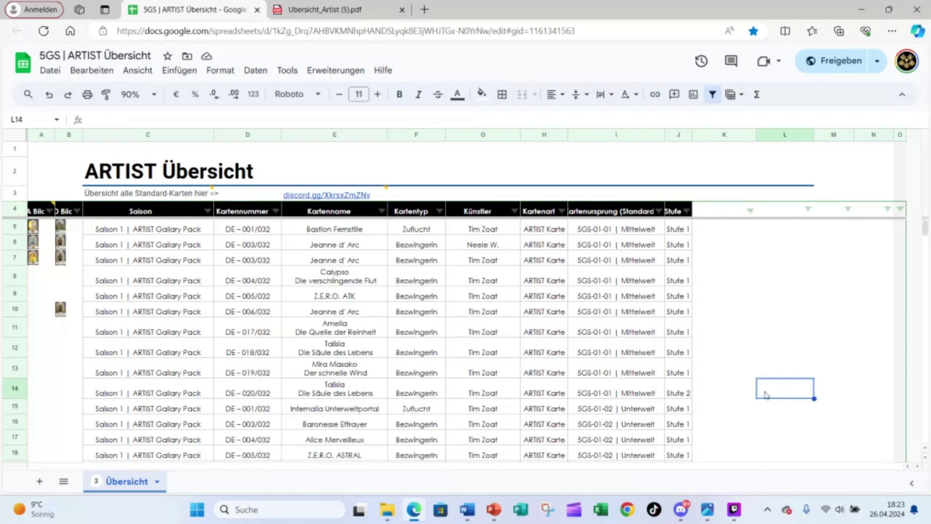
# - Filter the Kartentyp column to show only Reliquie cards and inspect the entry for Astralfragment der Ehre
pyautogui.click(438, 212)
pyautogui.click(292, 411)
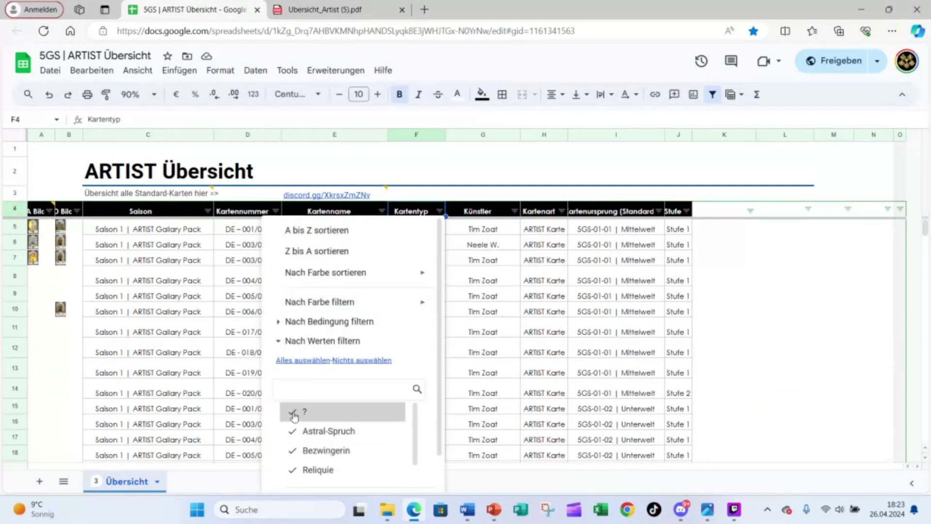
pyautogui.click(292, 411)
pyautogui.scroll(-1, 320, 446)
pyautogui.click(292, 412)
pyautogui.click(293, 432)
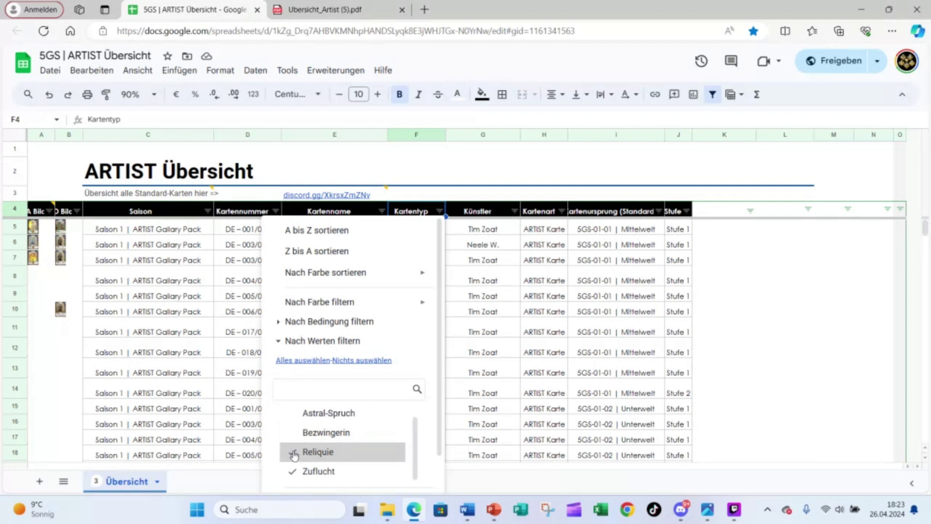
pyautogui.click(299, 452)
pyautogui.click(299, 451)
pyautogui.click(293, 471)
pyautogui.scroll(-1, 338, 447)
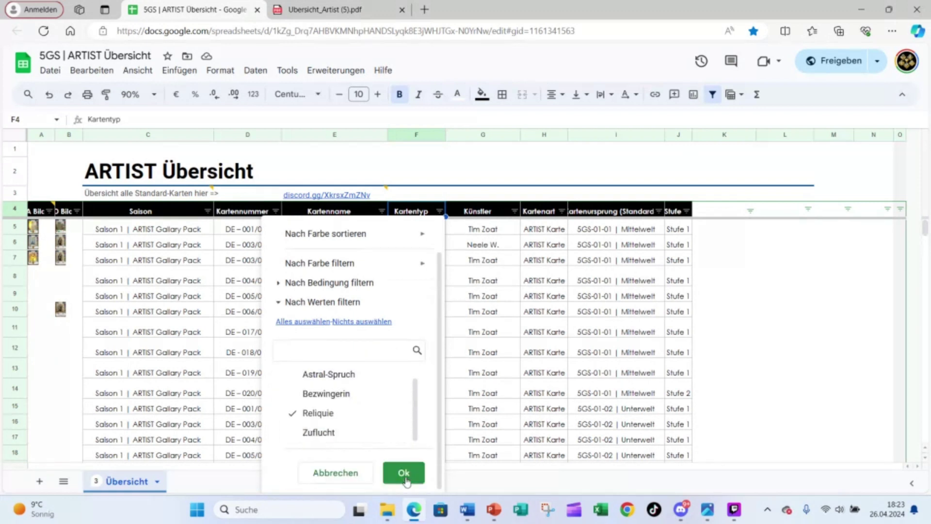
pyautogui.click(406, 481)
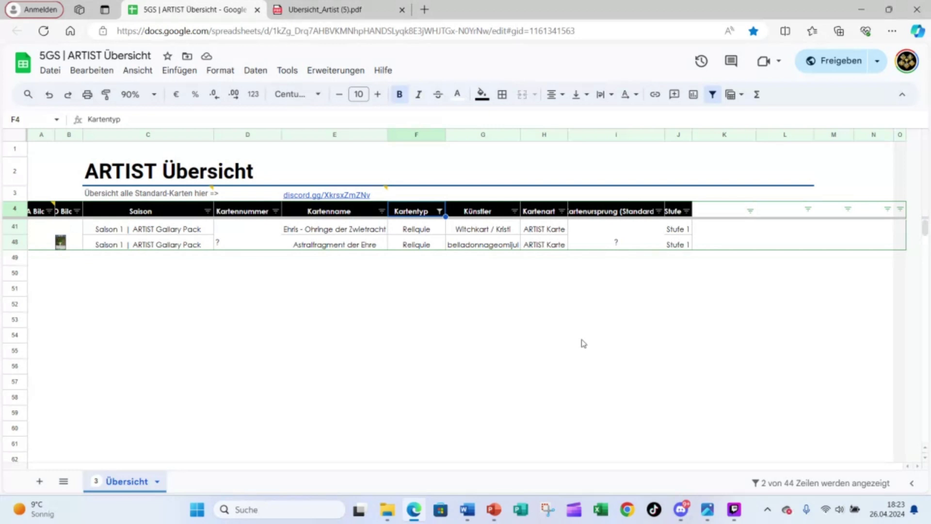
pyautogui.click(66, 245)
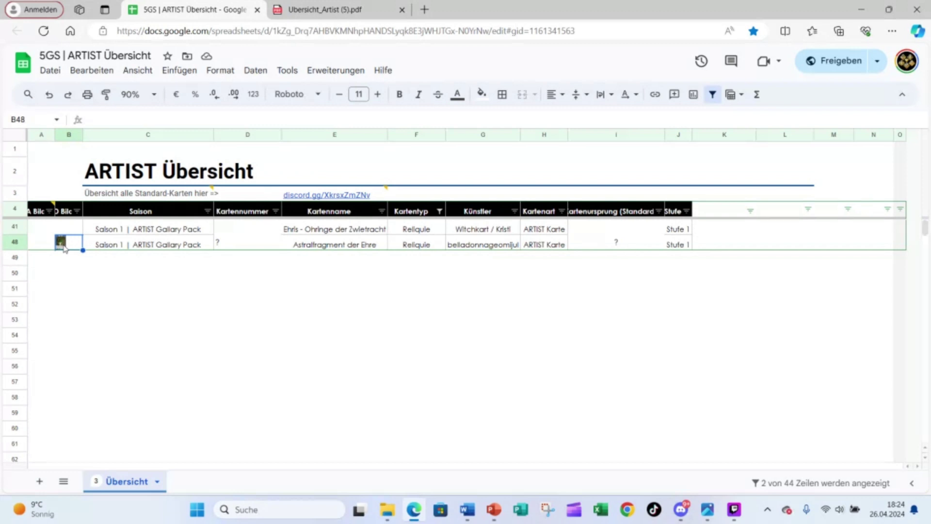
pyautogui.click(164, 249)
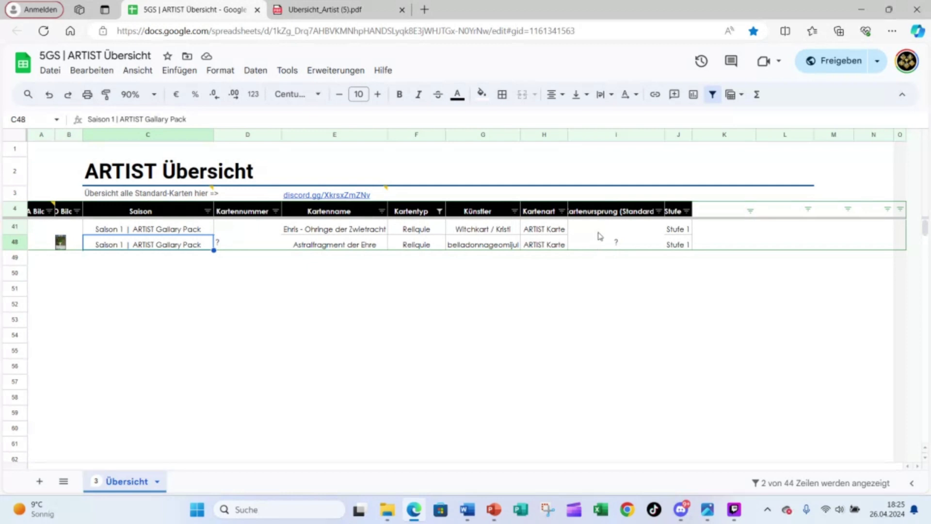
# - Reset the Kartentyp filter by selecting all card types
pyautogui.click(439, 211)
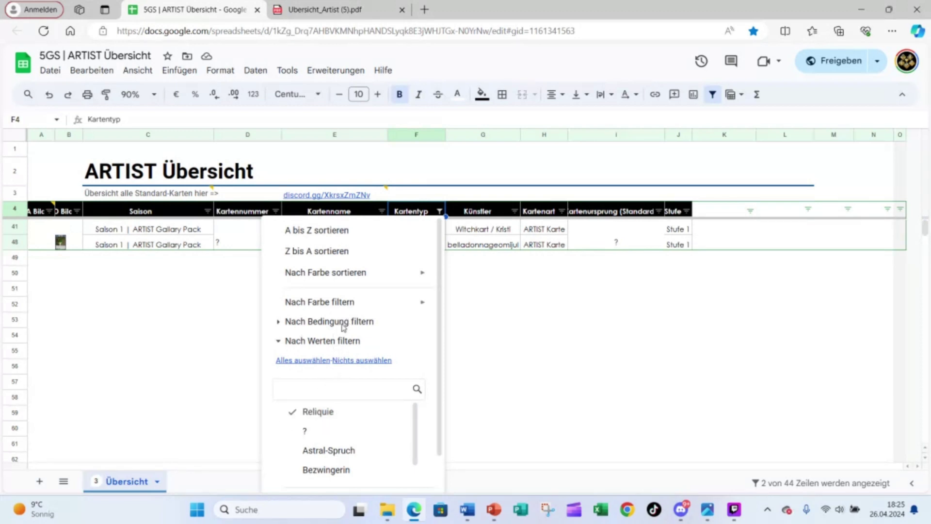
pyautogui.click(349, 364)
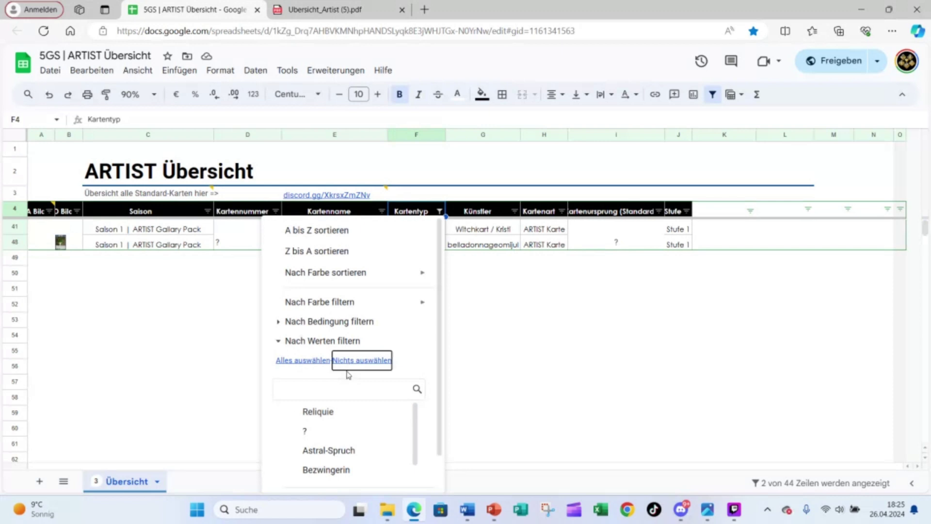
pyautogui.click(318, 363)
pyautogui.scroll(-3, 354, 421)
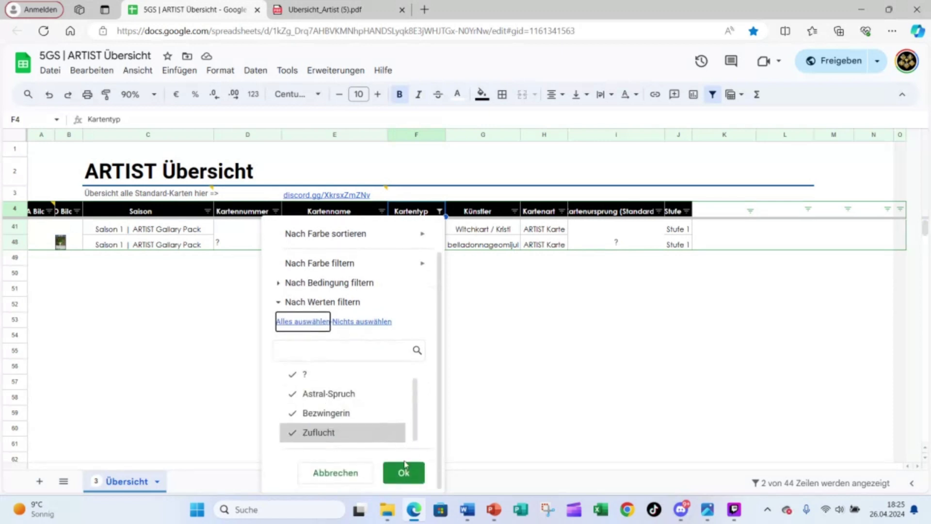
pyautogui.click(404, 470)
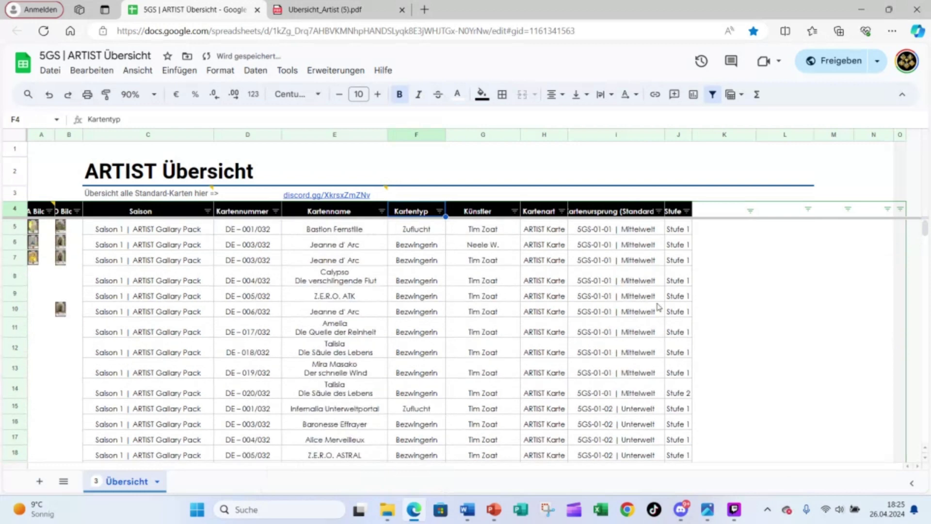
# - Widen the Kartenursprung (Standard) column to fit its full heading, select its first entry and dismiss the Discord notification
pyautogui.click(662, 133)
pyautogui.moveTo(666, 135); pyautogui.dragTo(676, 134)
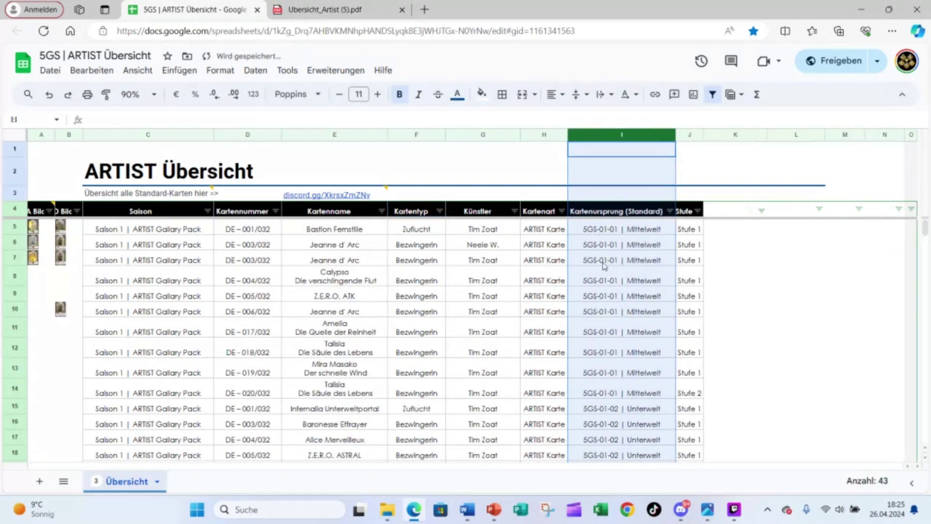
pyautogui.click(633, 245)
pyautogui.click(633, 233)
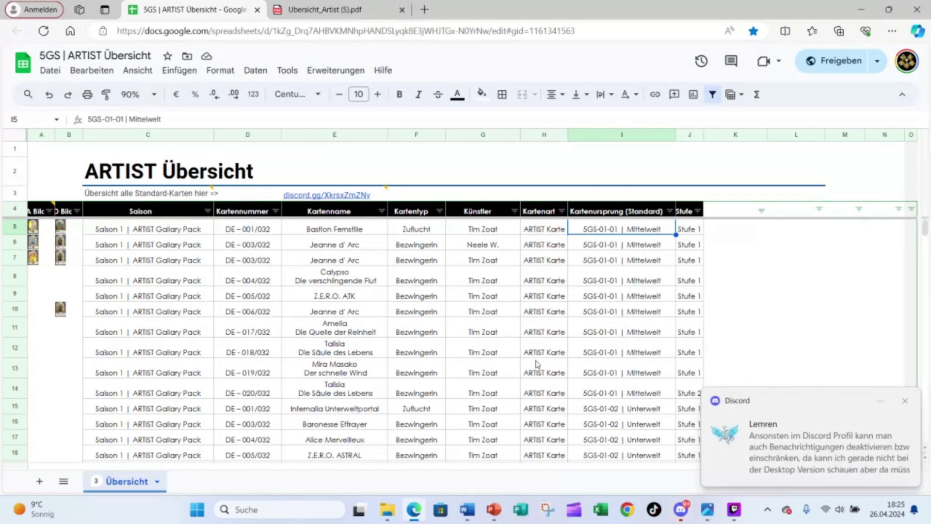
pyautogui.click(904, 401)
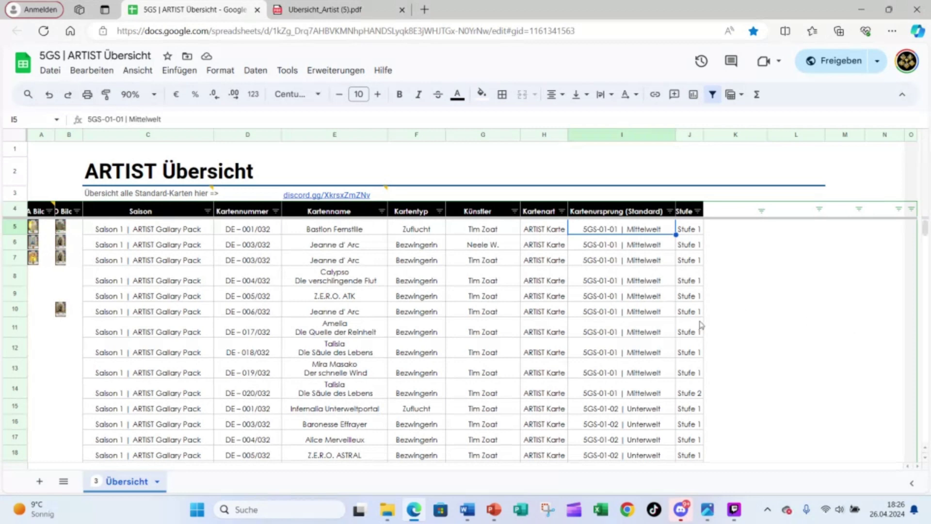
# - Switch to Discord and read the newer posts in news-infos-ankündigungen, up to the Polaris Hamburg 2024 announcement
pyautogui.click(681, 509)
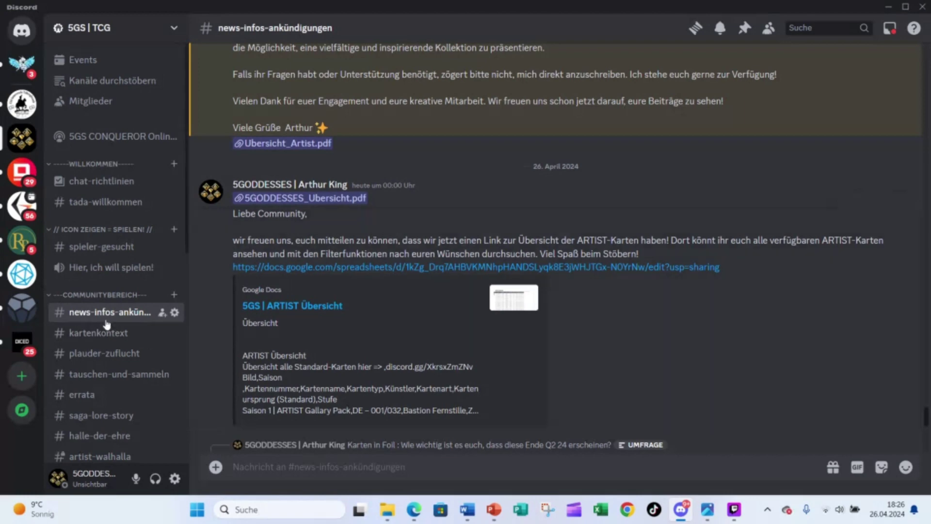
pyautogui.scroll(-5, 612, 334)
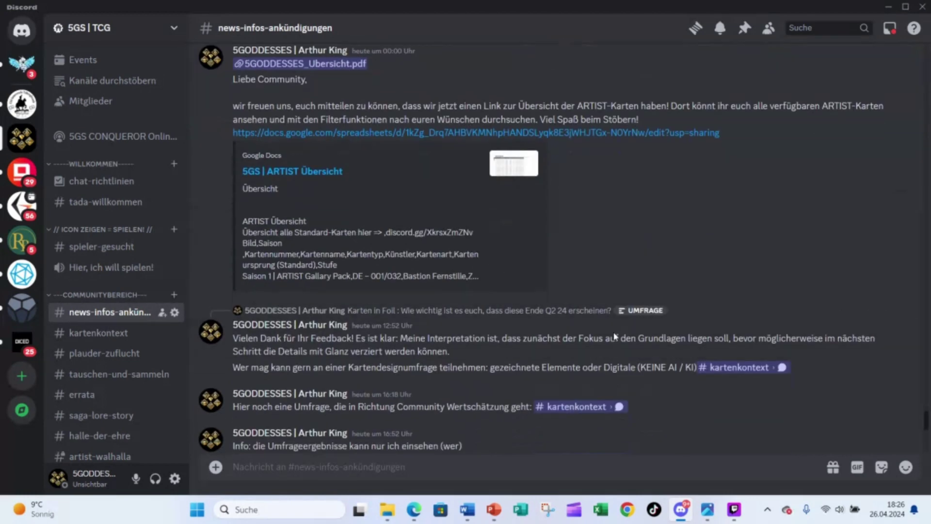
pyautogui.scroll(-3, 610, 335)
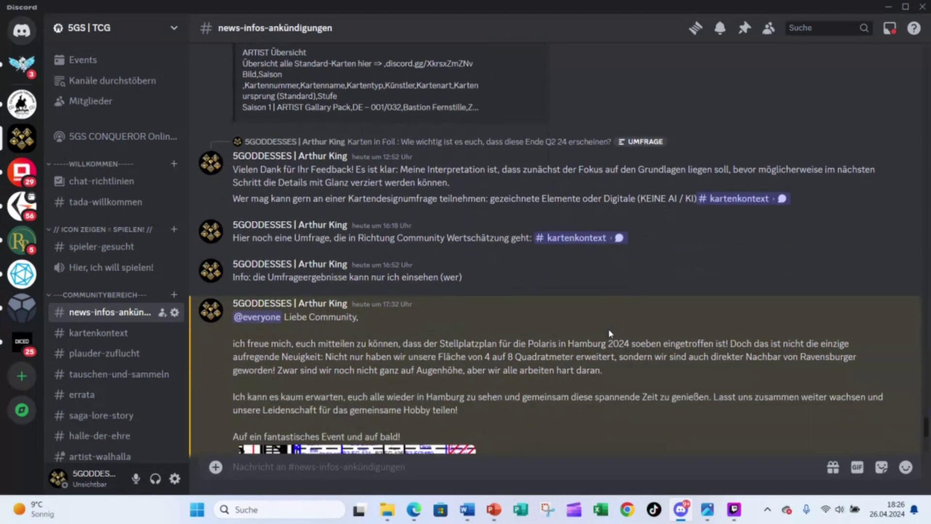